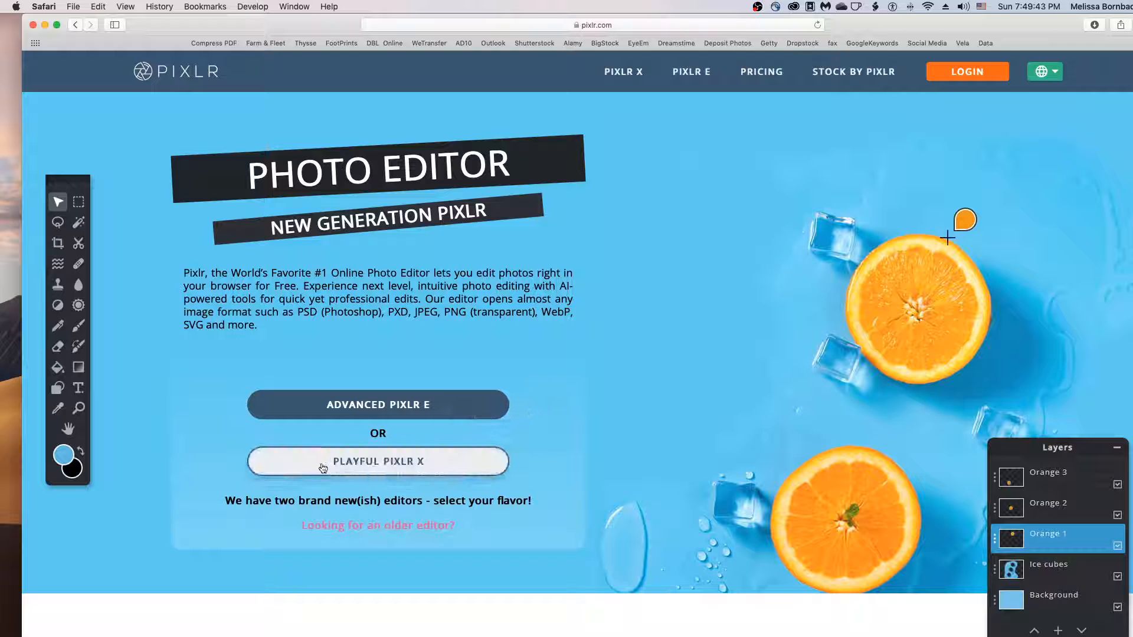
- Open Onesie_NeutralBackgrounds_Marble.jpg from the OnesieNeutralBackgrounds_JPG 2 folder inside 1_Art in the Pixlr X editor, keeping its original size
click(442, 469)
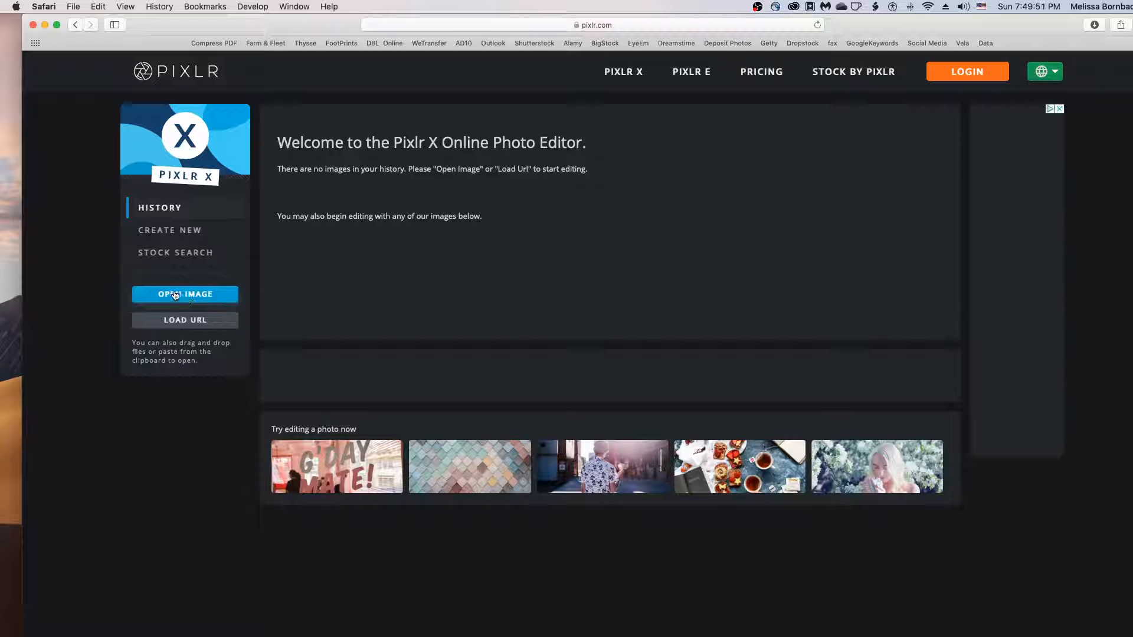
click(224, 298)
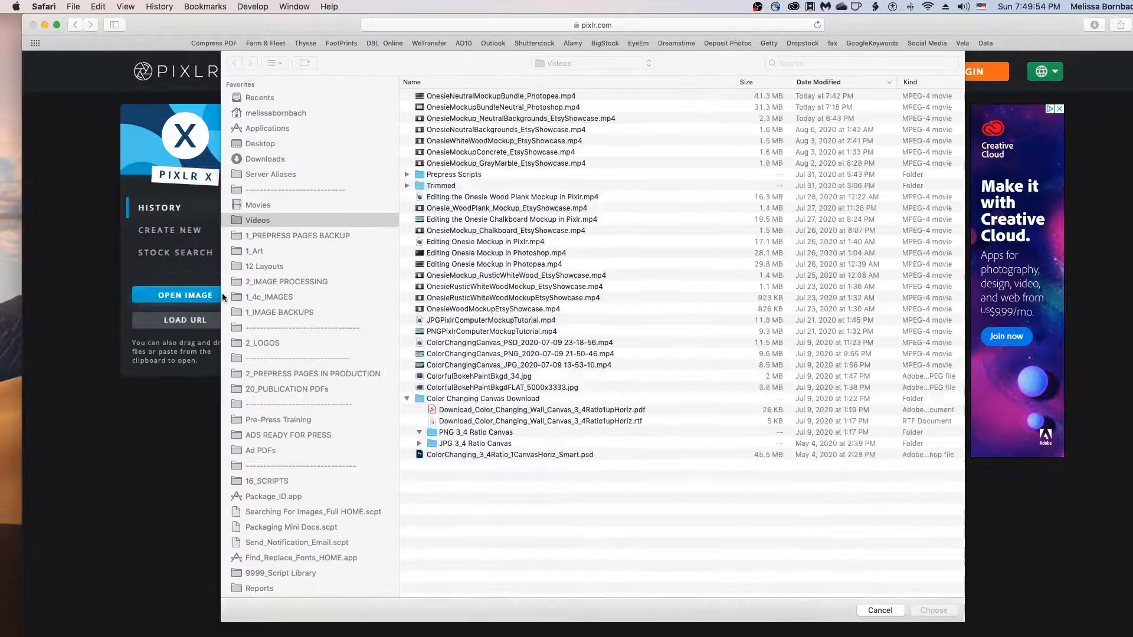
click(260, 251)
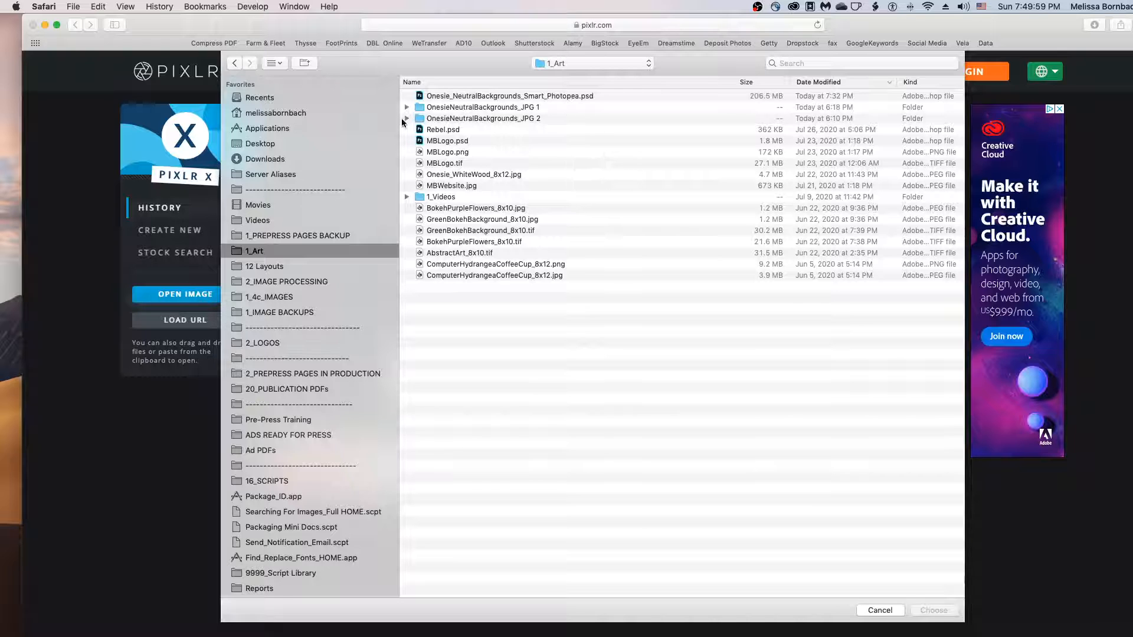
click(406, 120)
click(407, 106)
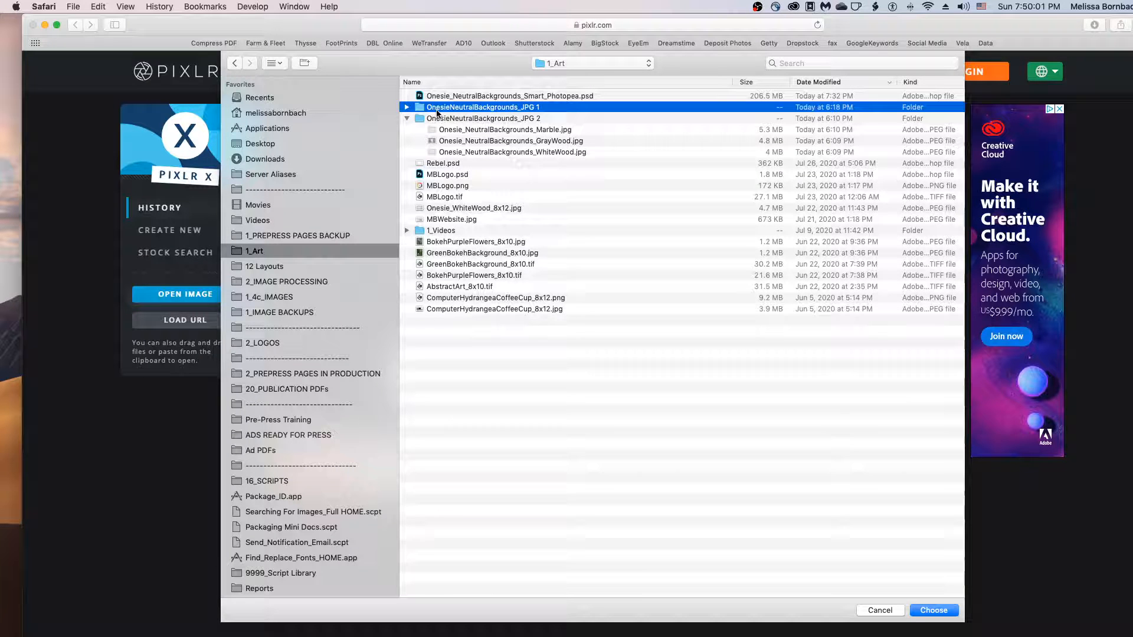
click(407, 106)
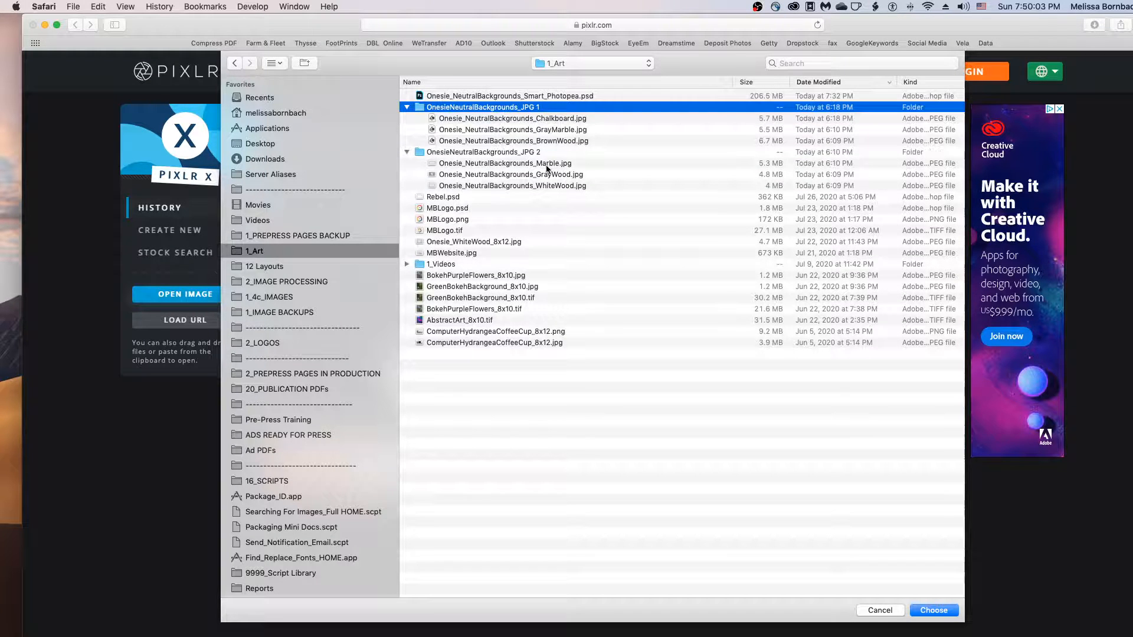
click(546, 166)
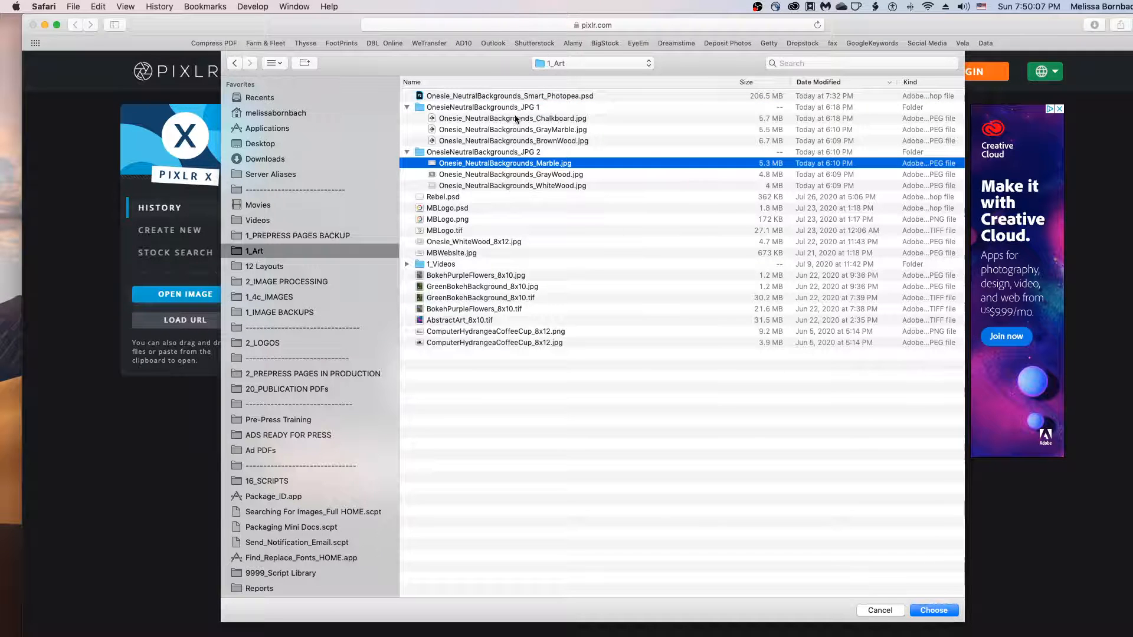
click(935, 612)
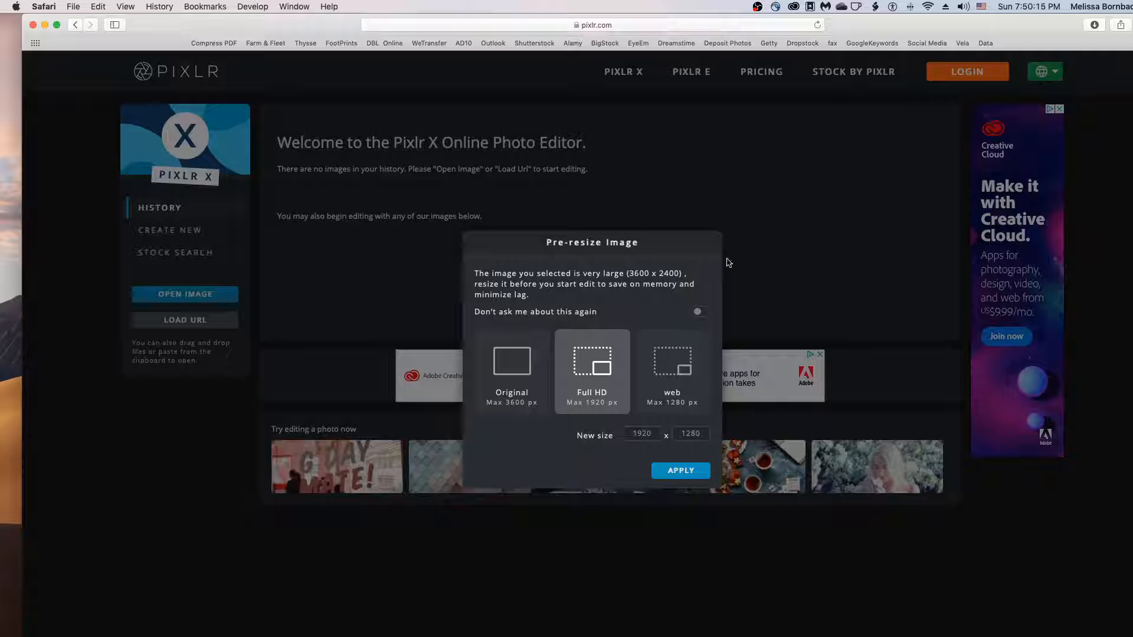
click(512, 367)
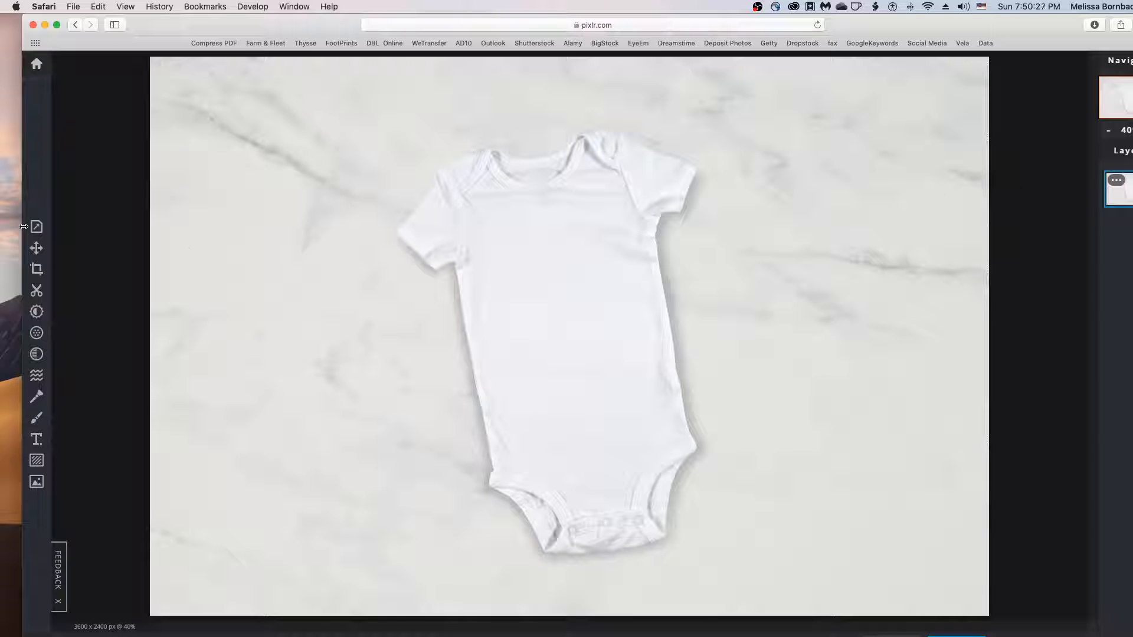
- Add MBLogo.png from the 1_Art folder to the current document as a new layer
click(36, 481)
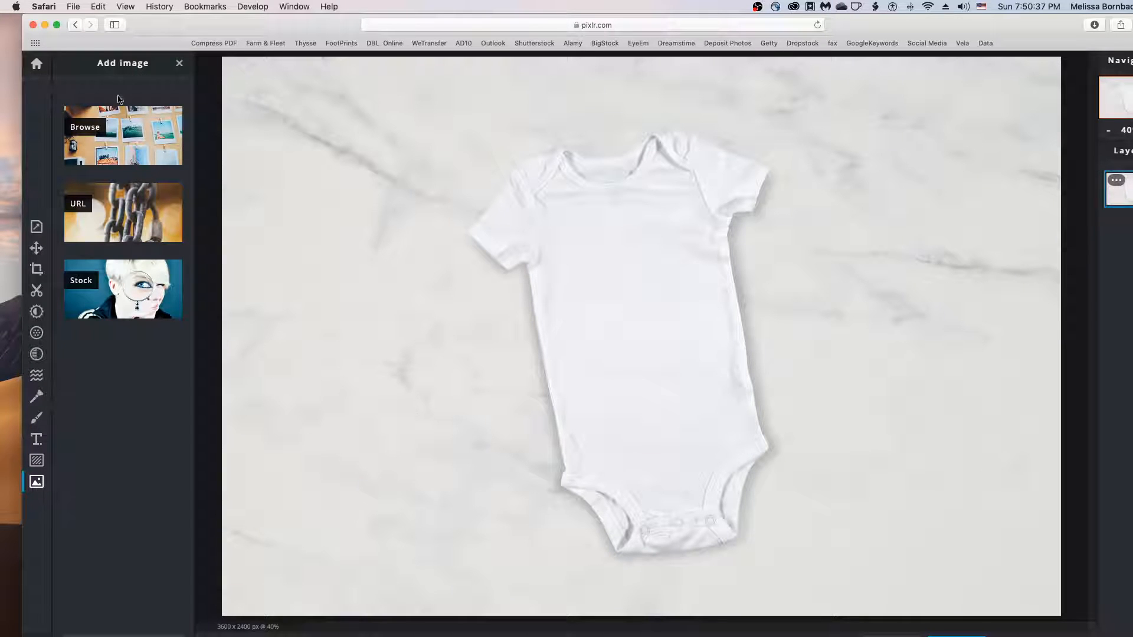
click(121, 131)
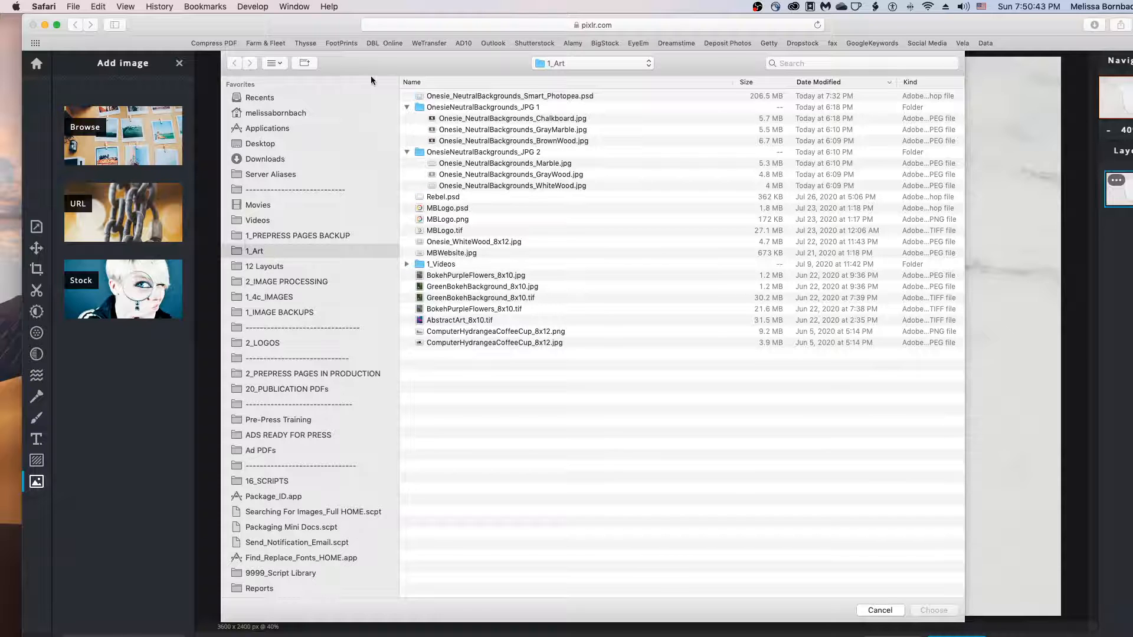
click(407, 107)
click(407, 118)
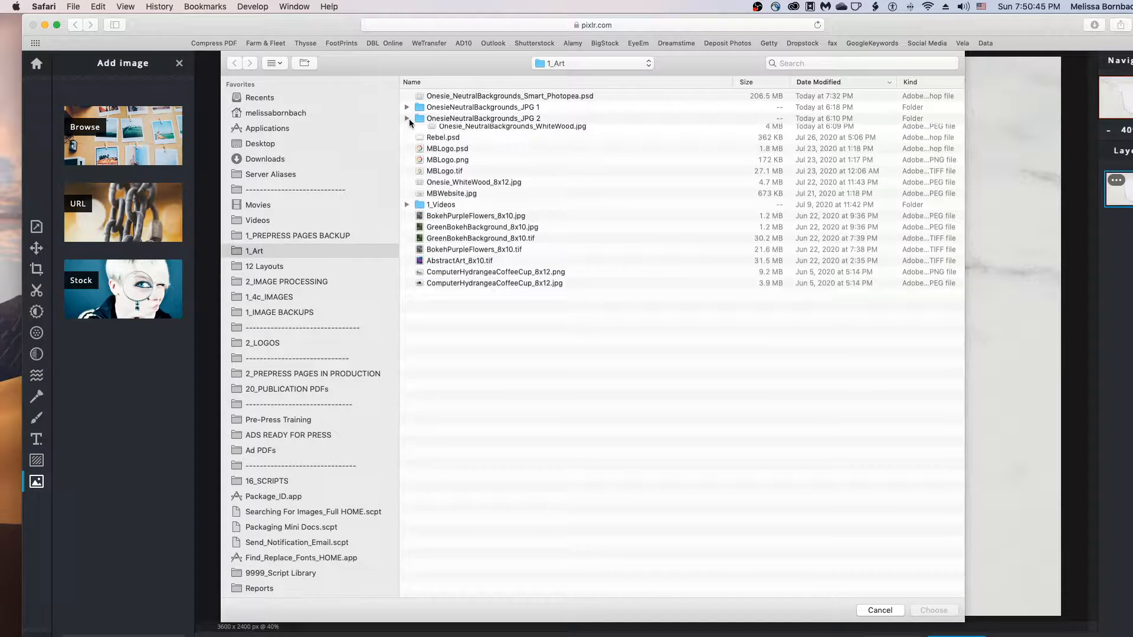
click(459, 154)
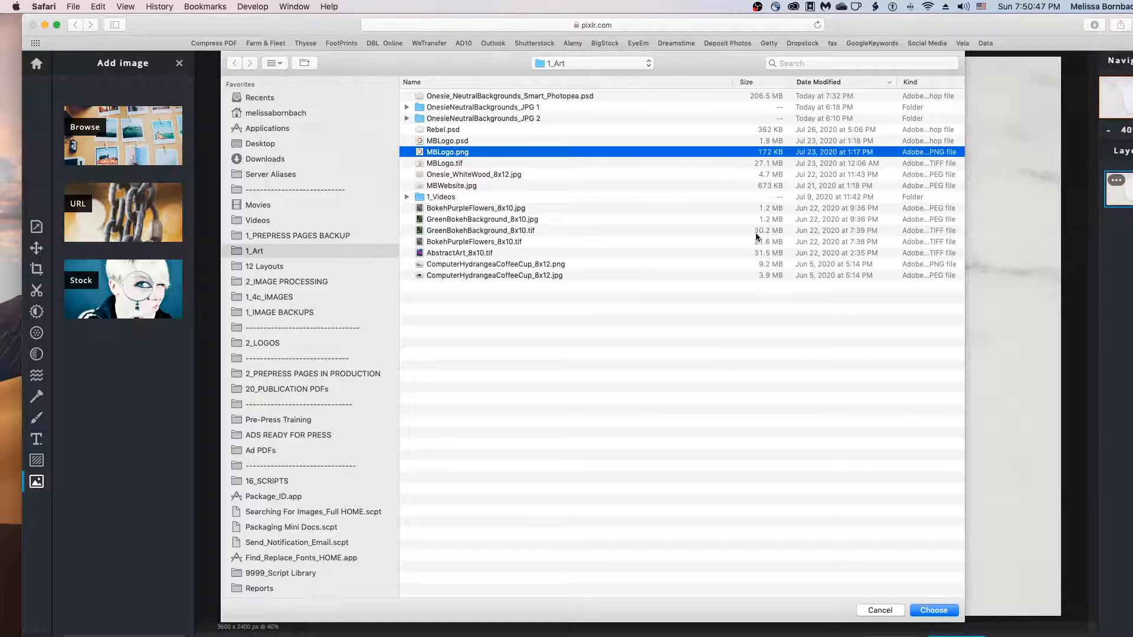
click(942, 610)
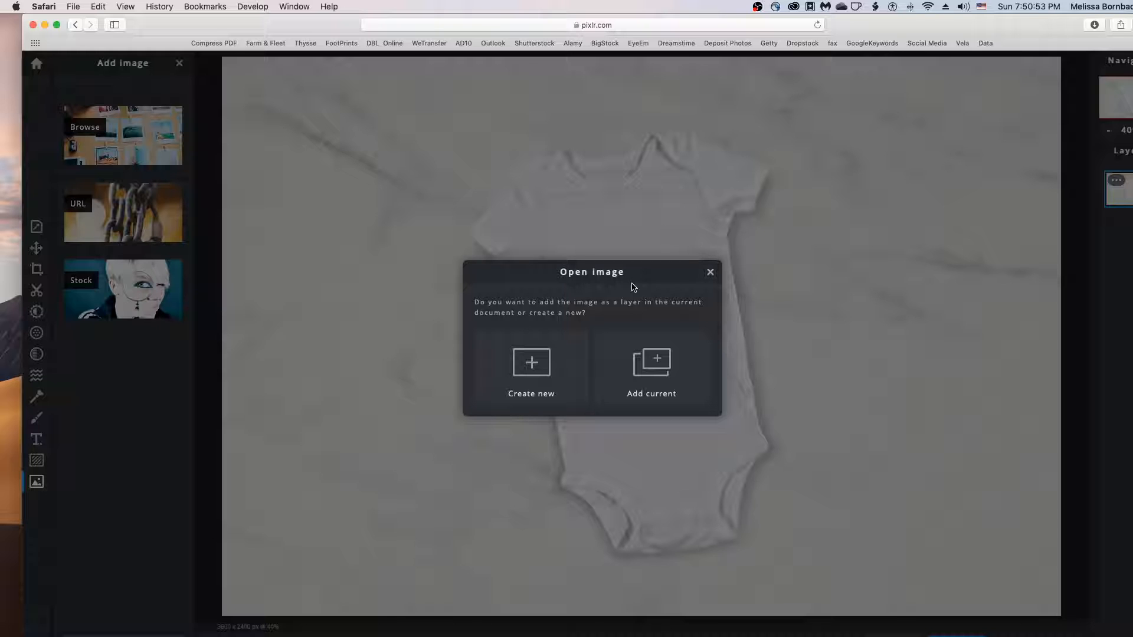
click(651, 369)
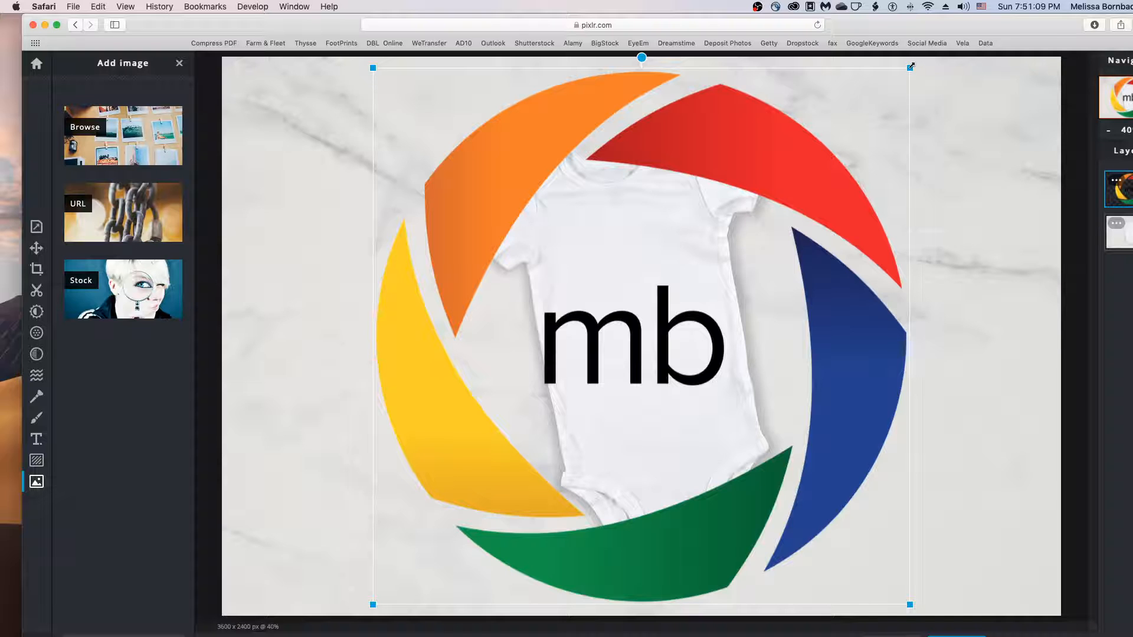
- Scale the logo down to about a quarter of its width and place it on the onesie's chest
drag(910, 67, 503, 410)
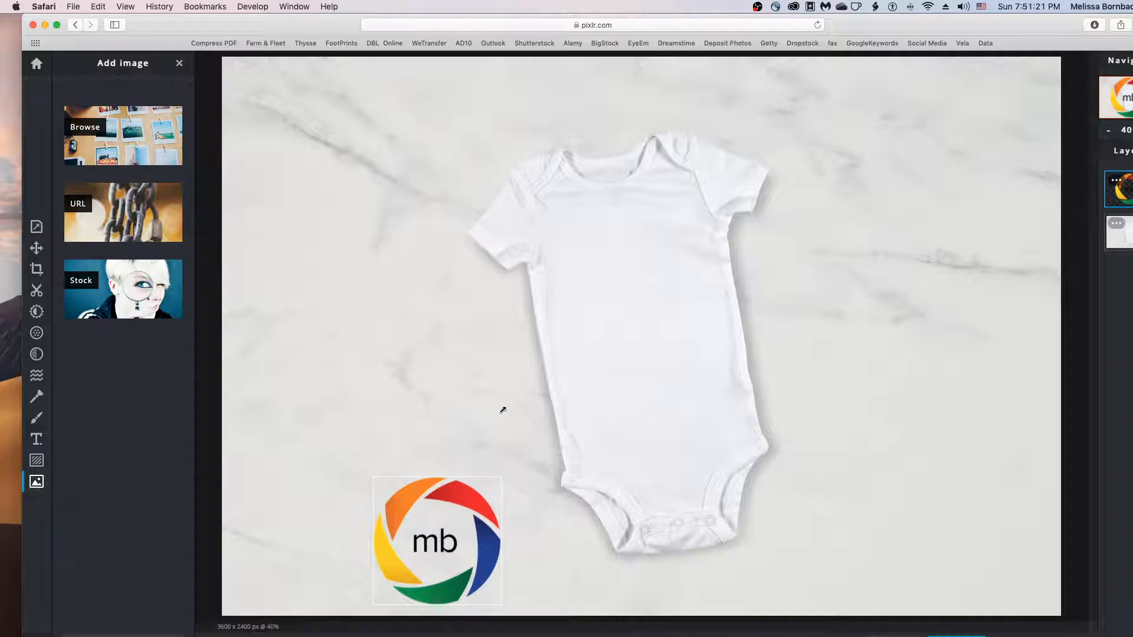
drag(502, 409, 502, 411)
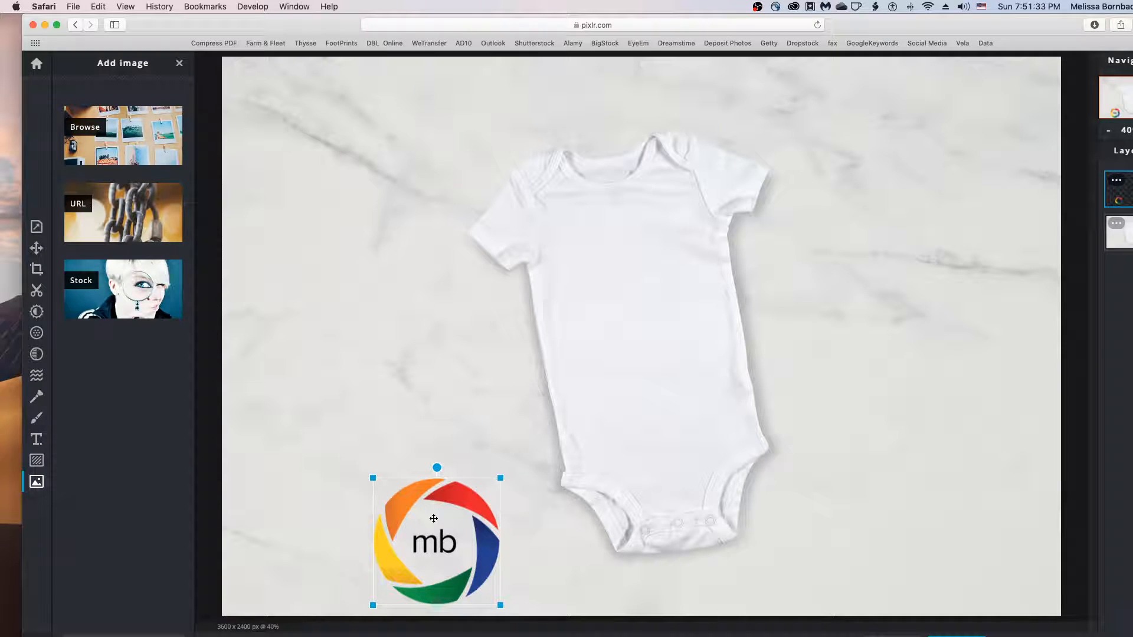
drag(433, 518, 623, 249)
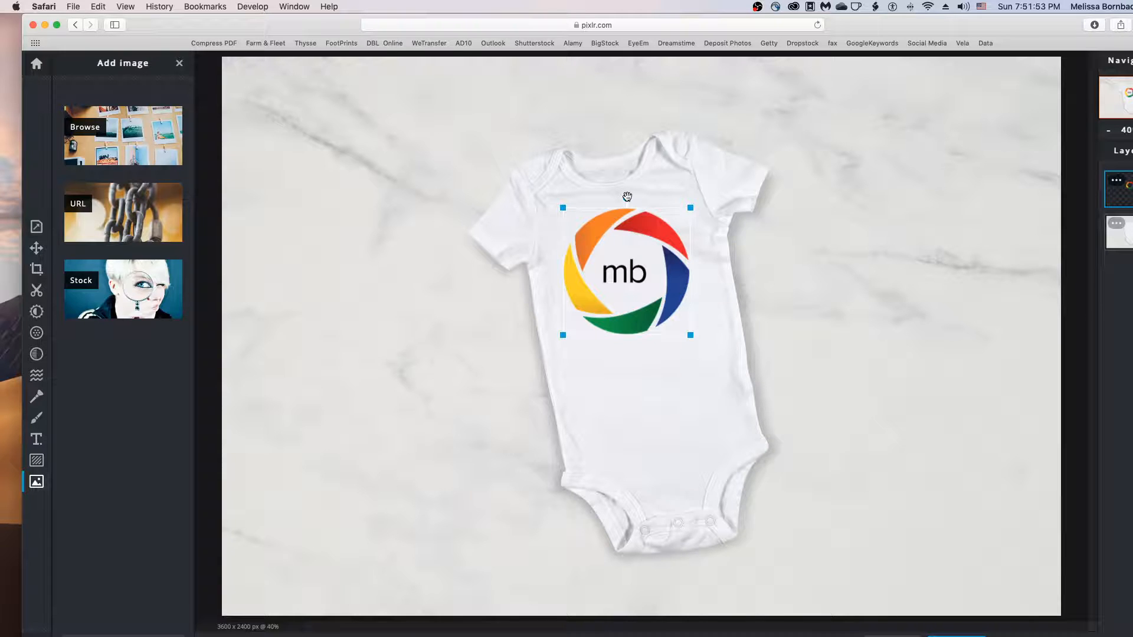
- Rotate the logo slightly counterclockwise to match the onesie's tilt, and deselect it
mouse_move(627, 197)
mouse_down()
mouse_move(614, 202)
mouse_move(641, 200)
mouse_move(616, 198)
mouse_up()
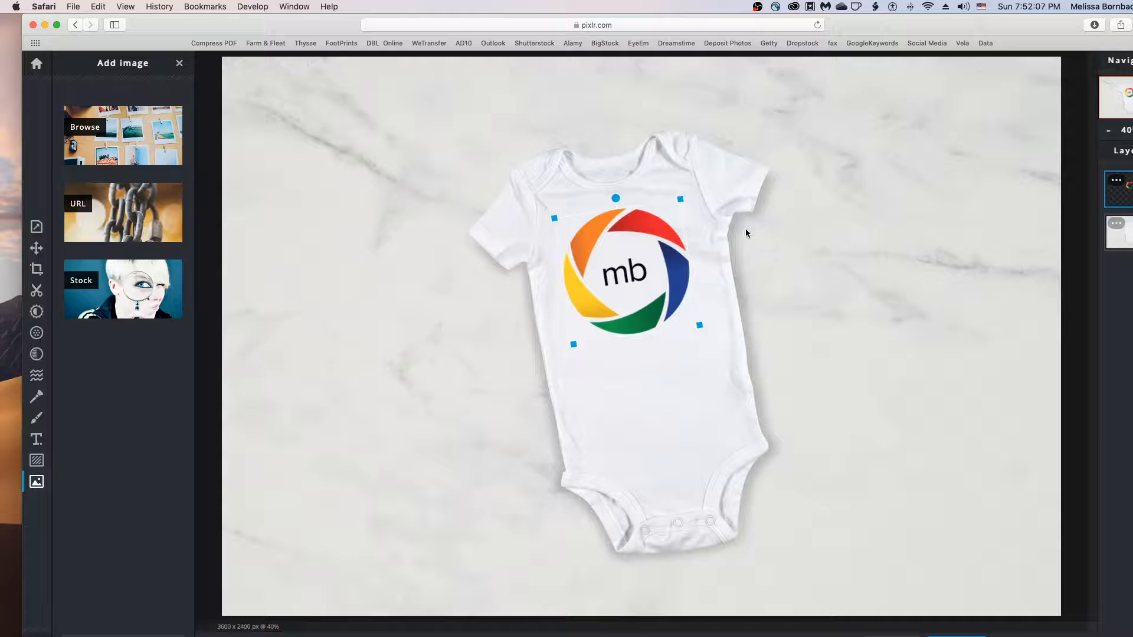
click(682, 143)
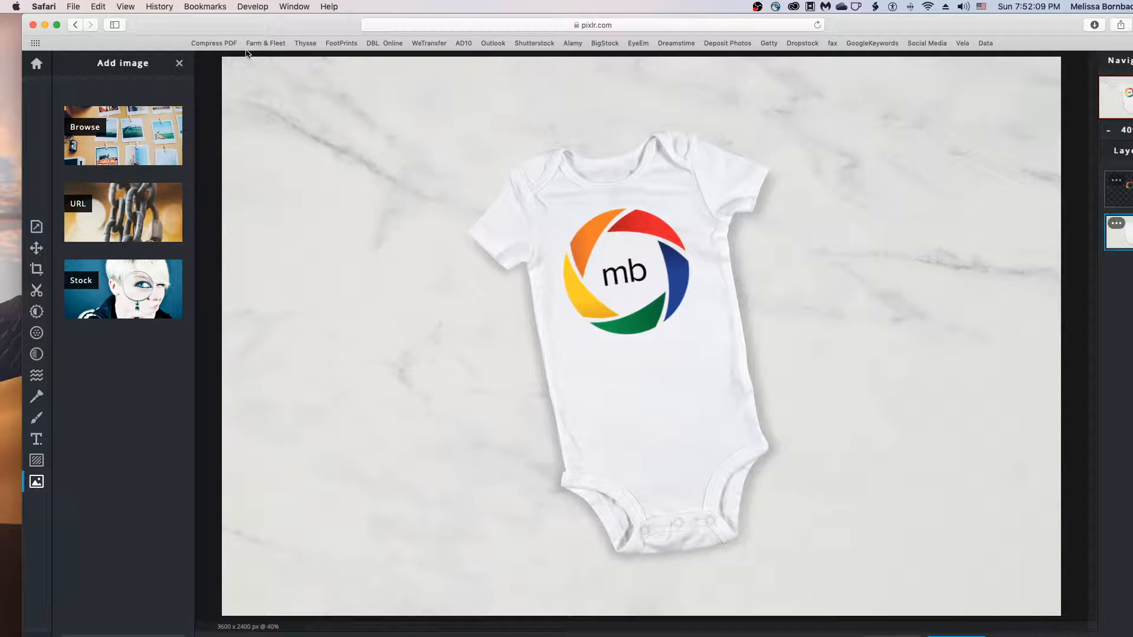
scroll(1039, 593, down, 5)
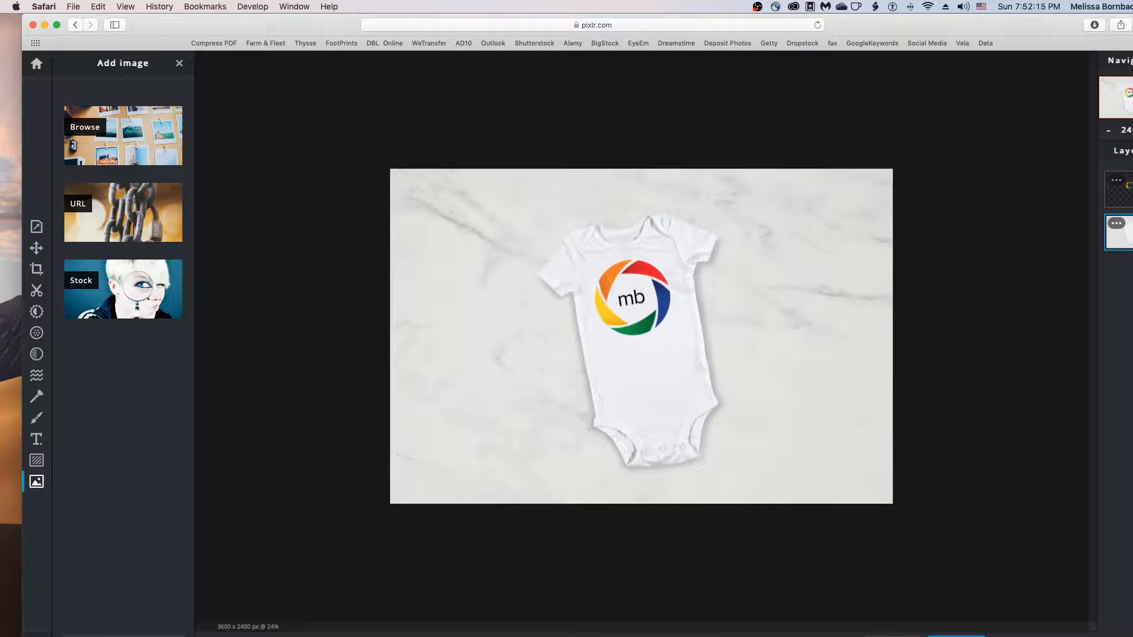
- Download the mockup as the JPG Onesie_NeutralBackgrounds_Marble with the quality raised to maximum
key(super+s)
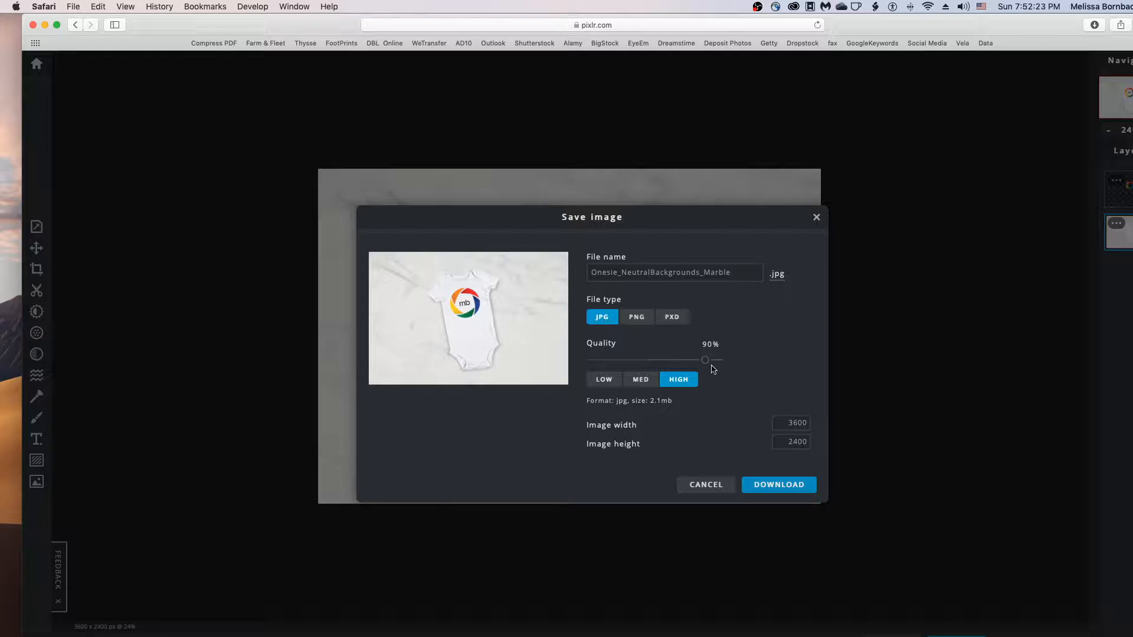
drag(707, 360, 733, 361)
click(784, 486)
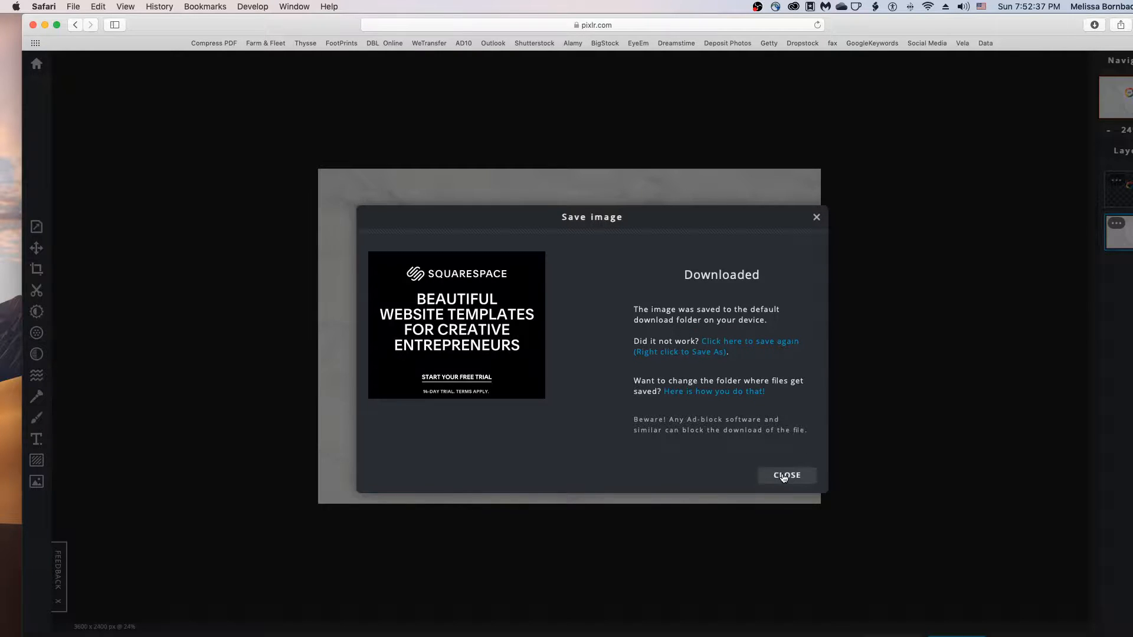
click(784, 477)
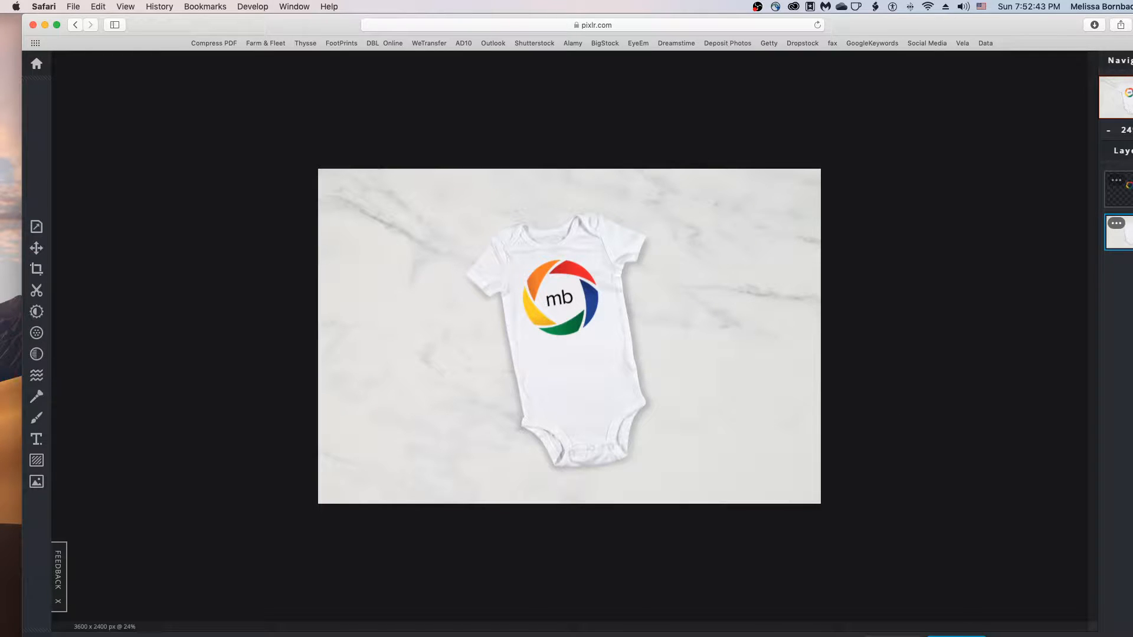
- Download a layered copy of the mockup as the PXD file Onesie_NeutralBackgrounds_Marble
key(super+s)
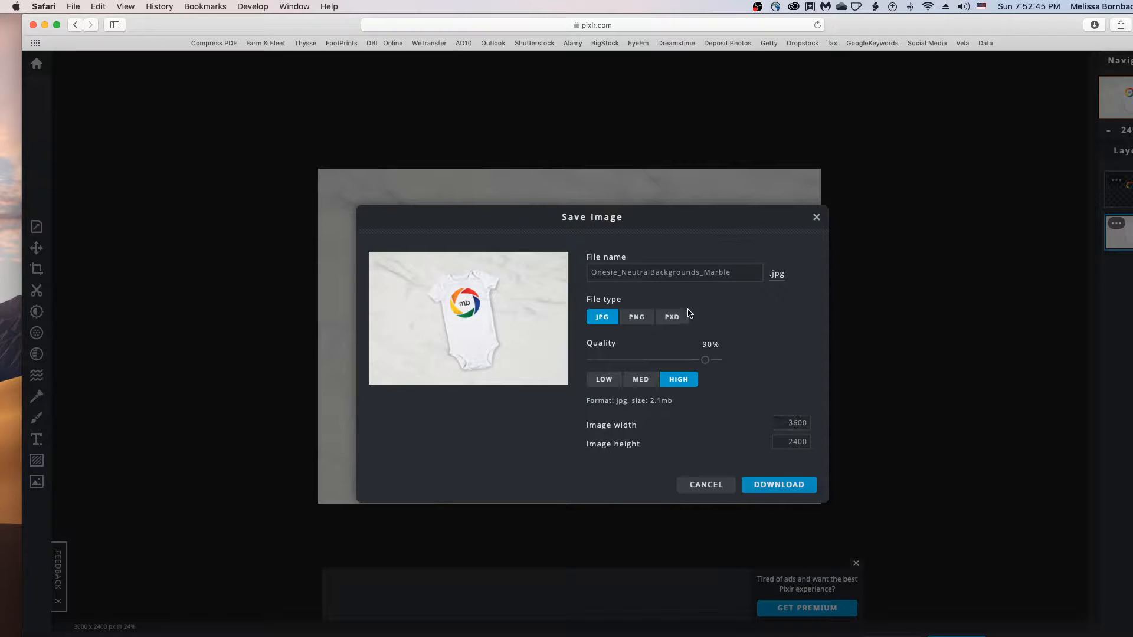
click(673, 321)
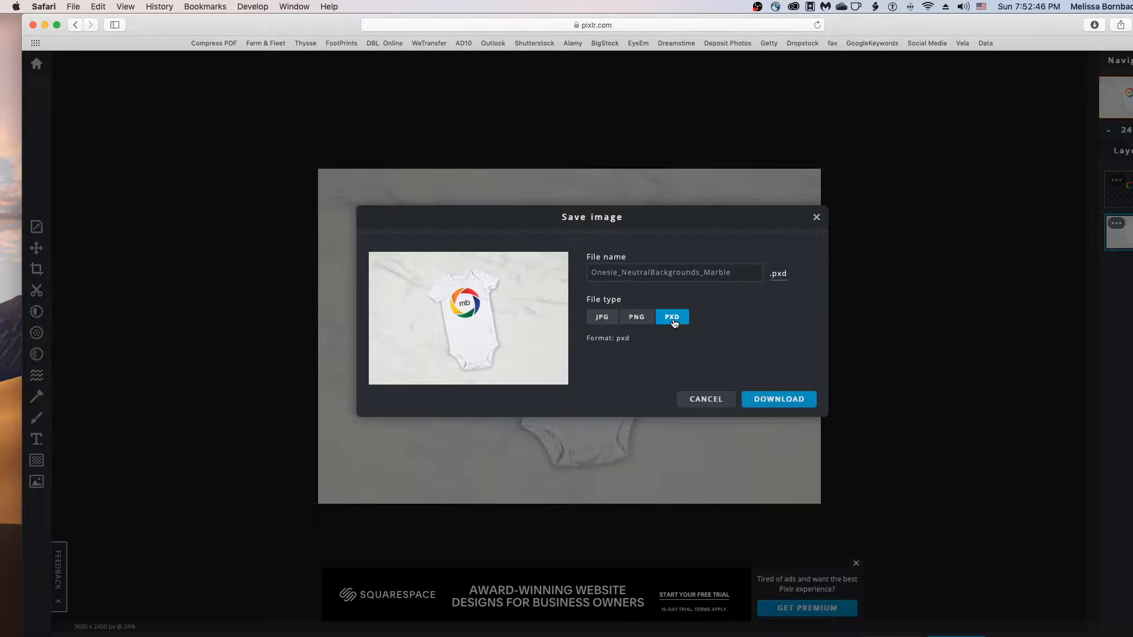
click(787, 401)
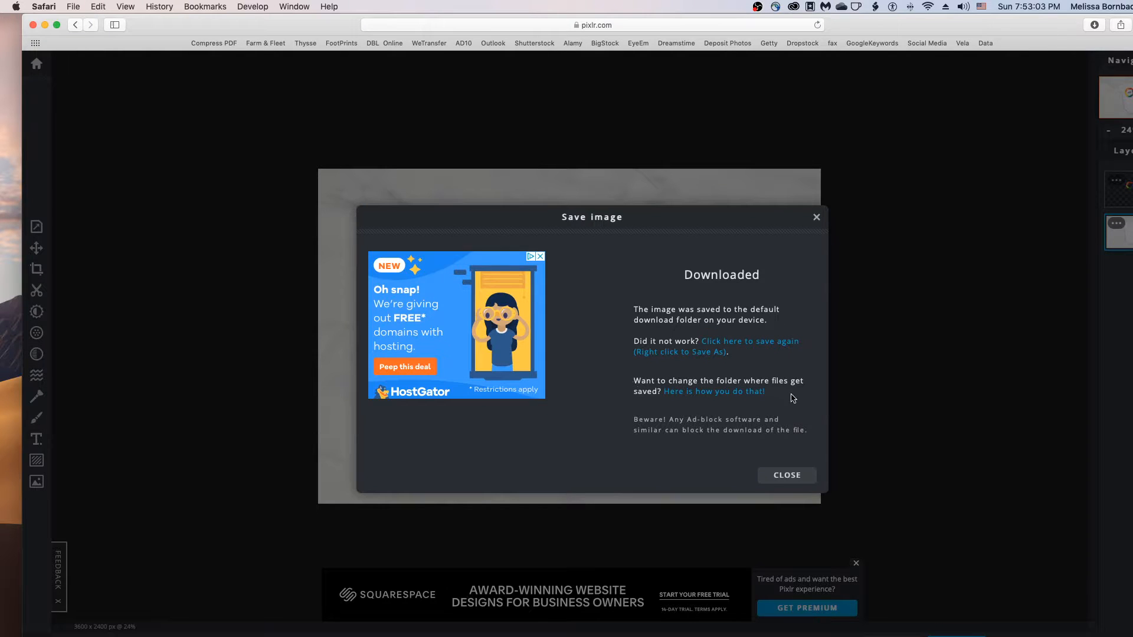
click(795, 476)
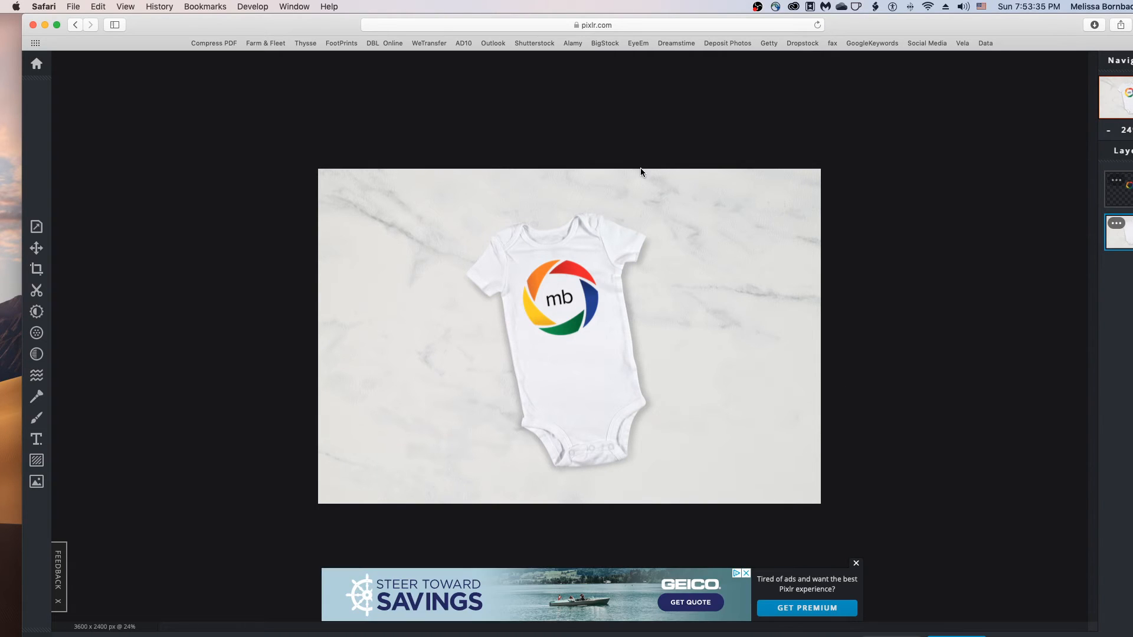
scroll(905, 258, down, 4)
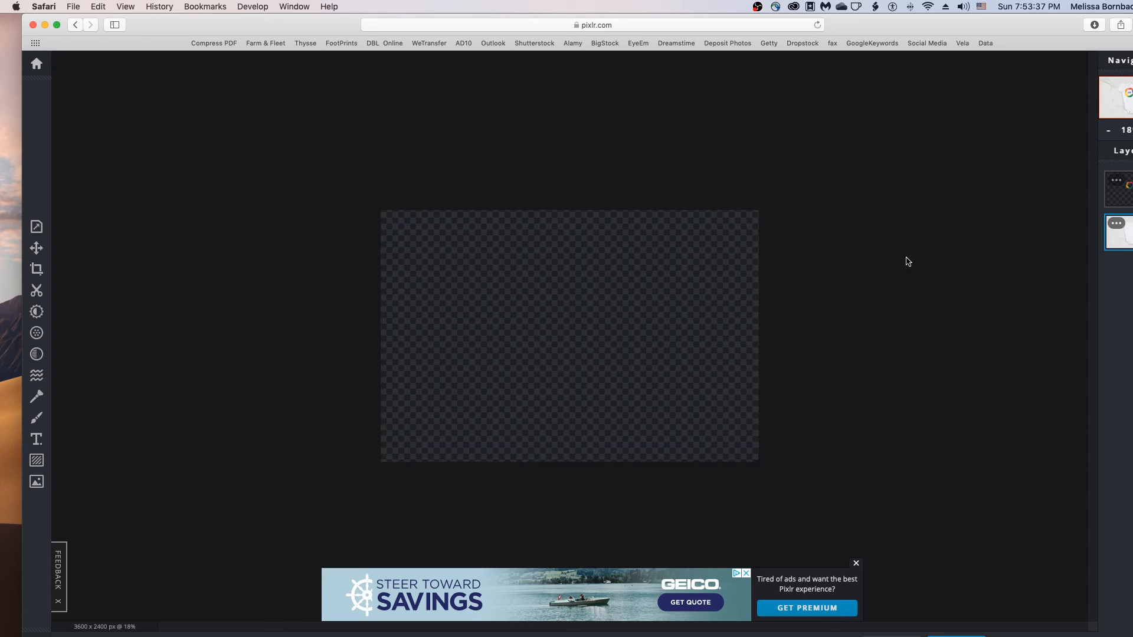
scroll(810, 274, down, 1)
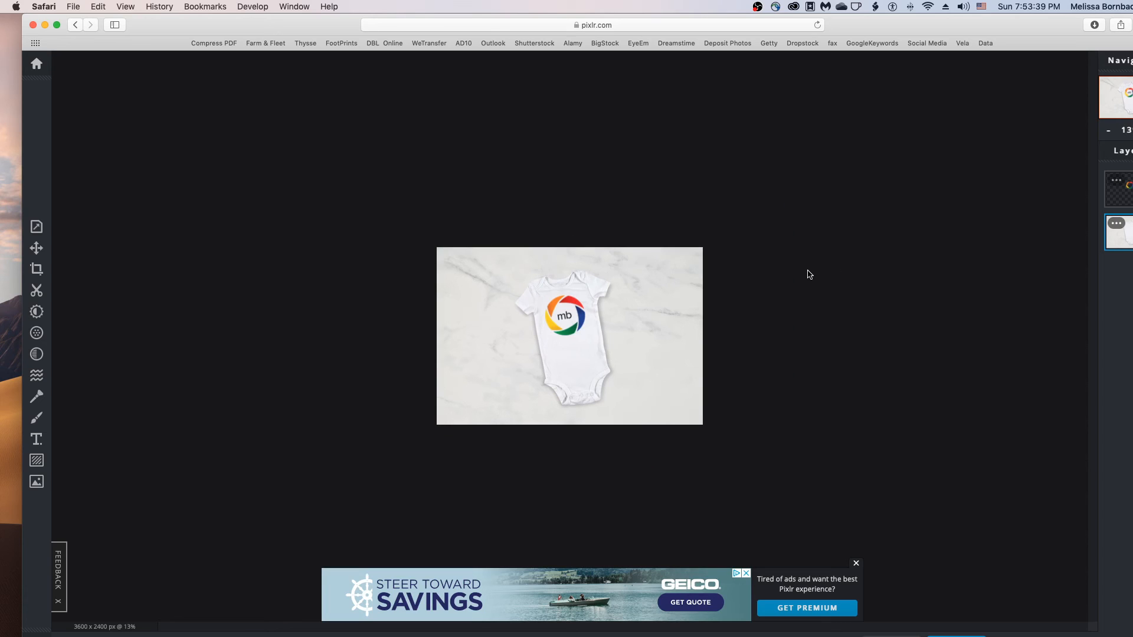